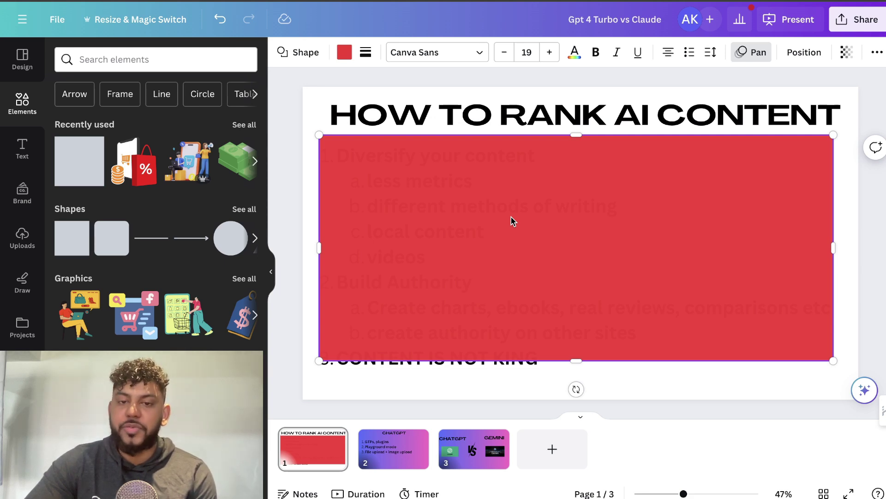
# Lower the red cover twice to reveal 'Diversify your content' and 'less metrics', then preview the slide full screen
pyautogui.moveTo(511, 220); pyautogui.dragTo(507, 261)
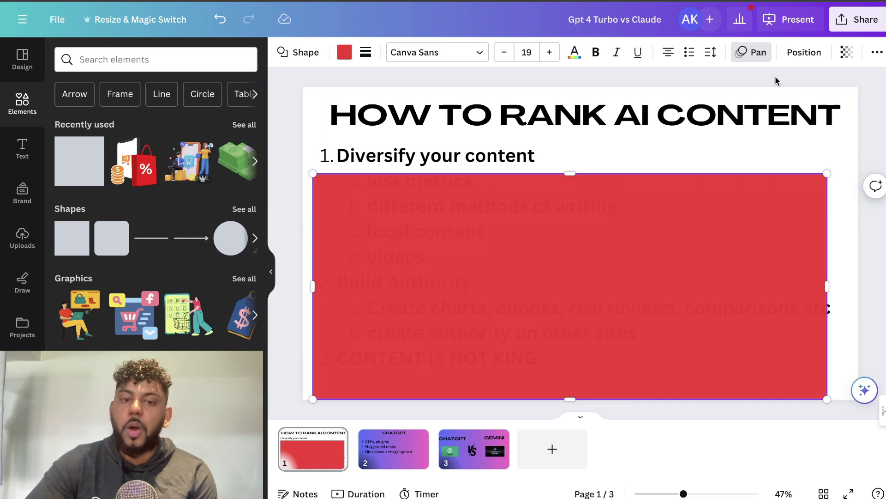
pyautogui.moveTo(651, 226); pyautogui.dragTo(651, 246)
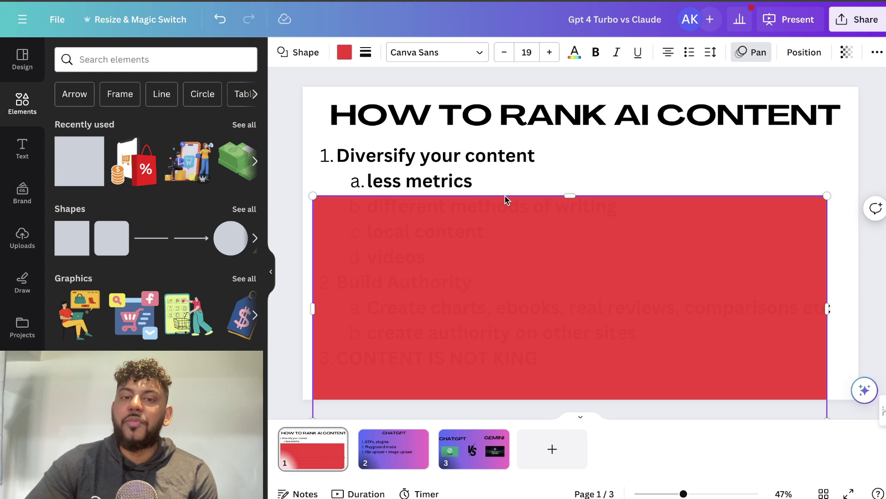
pyautogui.click(788, 20)
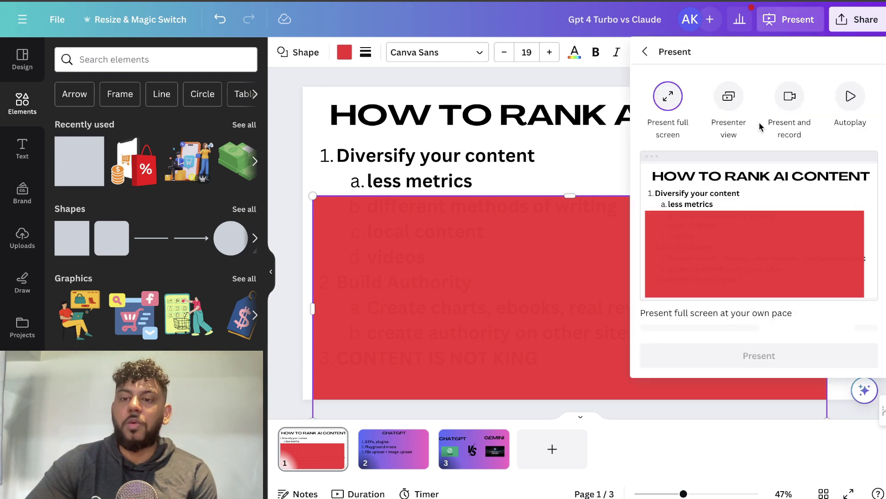
pyautogui.click(726, 355)
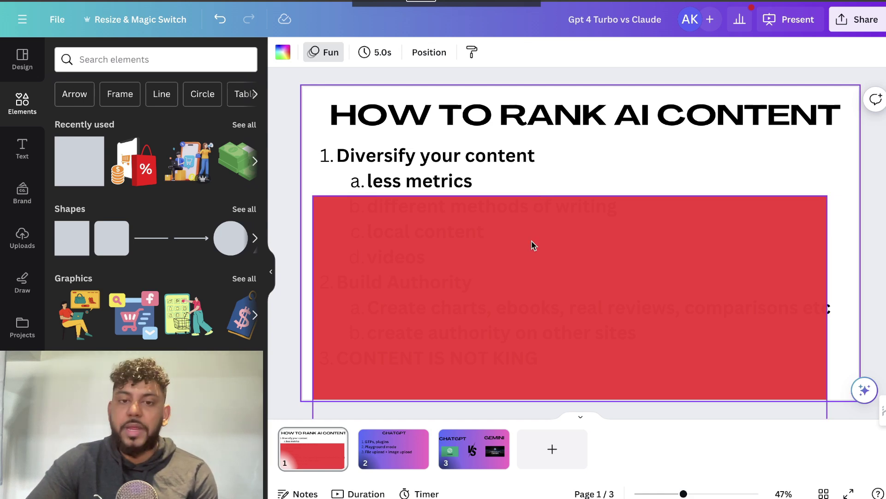
pyautogui.click(435, 181)
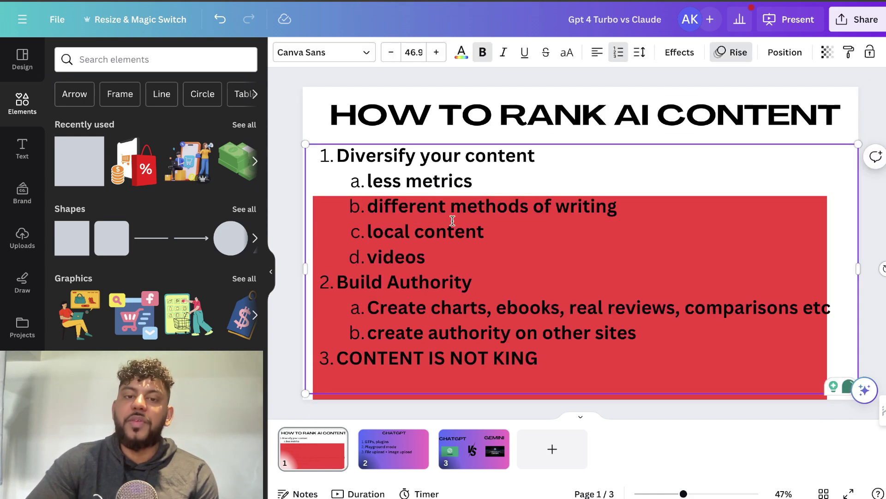
pyautogui.click(529, 127)
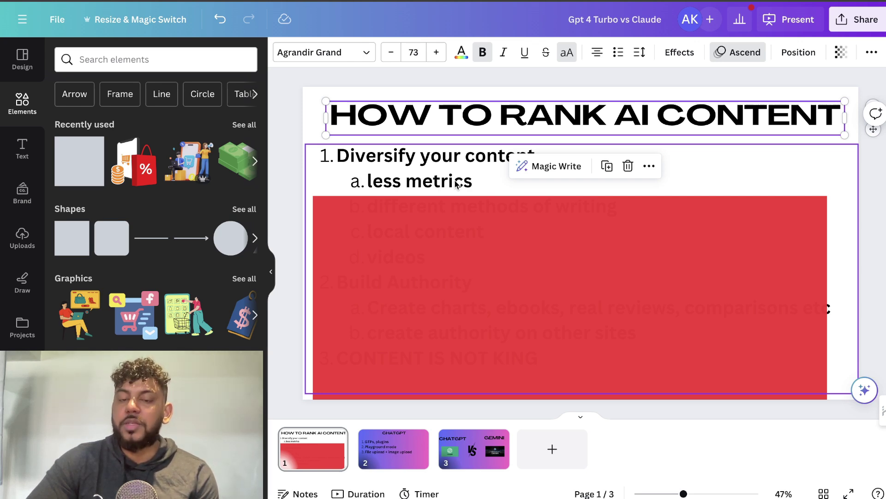
# Replace the Google query with 'real estate up dates of april' and run the search
pyautogui.press('Escape')
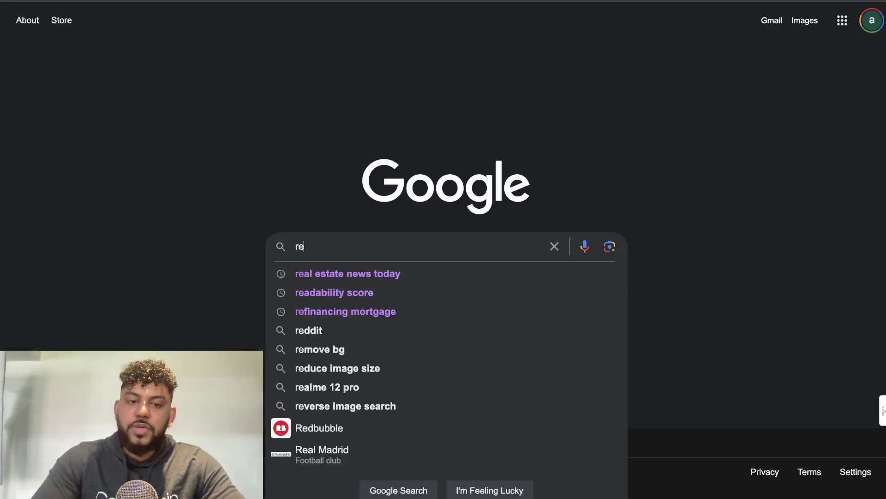
pyautogui.press('BackSpace')
pyautogui.press('BackSpace')
pyautogui.press('BackSpace')
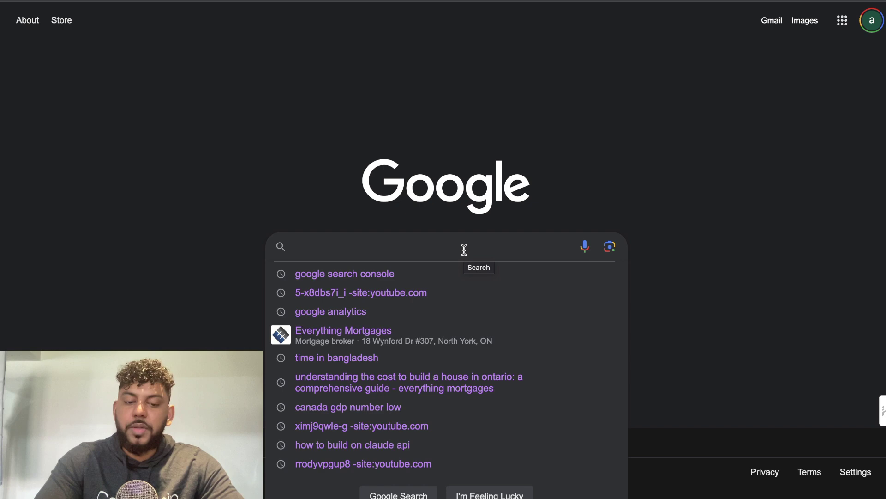
pyautogui.write('real estate  up d')
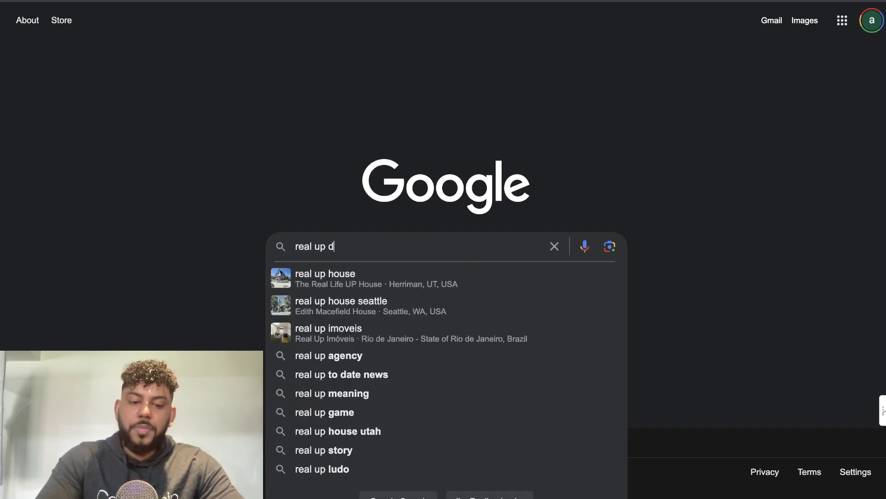
pyautogui.write('ates')
pyautogui.click(312, 246)
pyautogui.write('estate')
pyautogui.press('End')
pyautogui.write('of april')
pyautogui.press('Return')
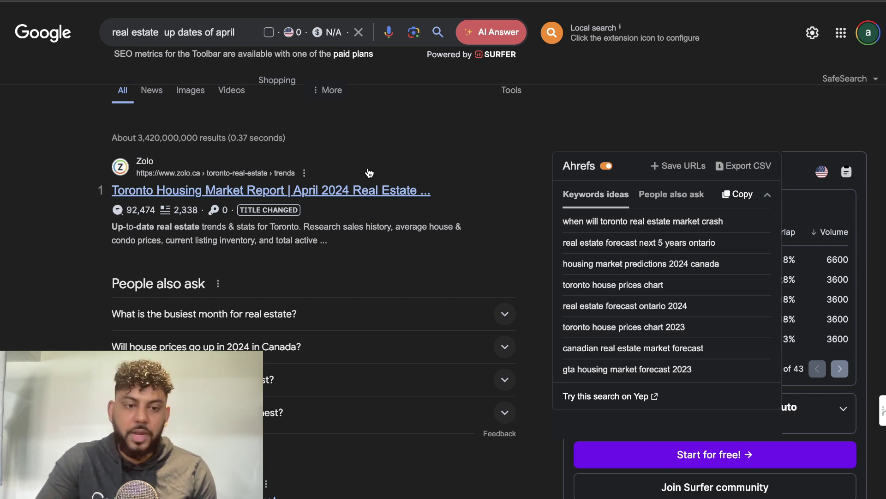
pyautogui.scroll(-1, 369, 173)
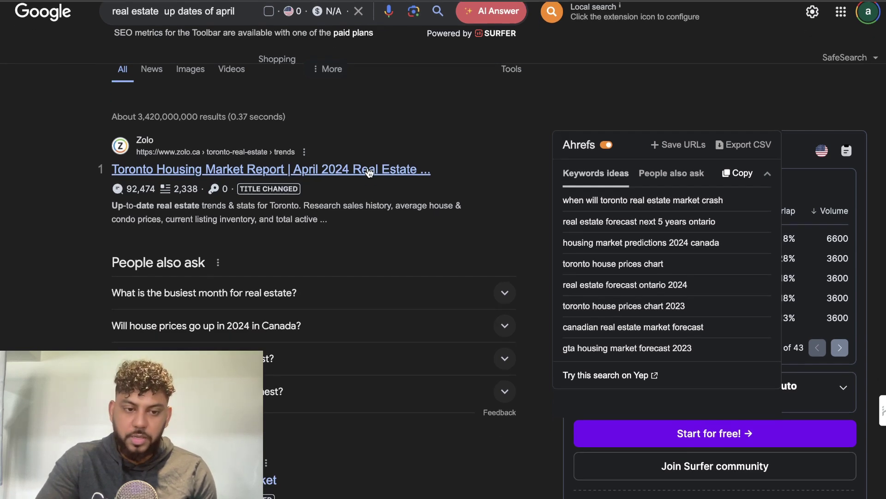
pyautogui.click(407, 171)
pyautogui.scroll(-15, 387, 248)
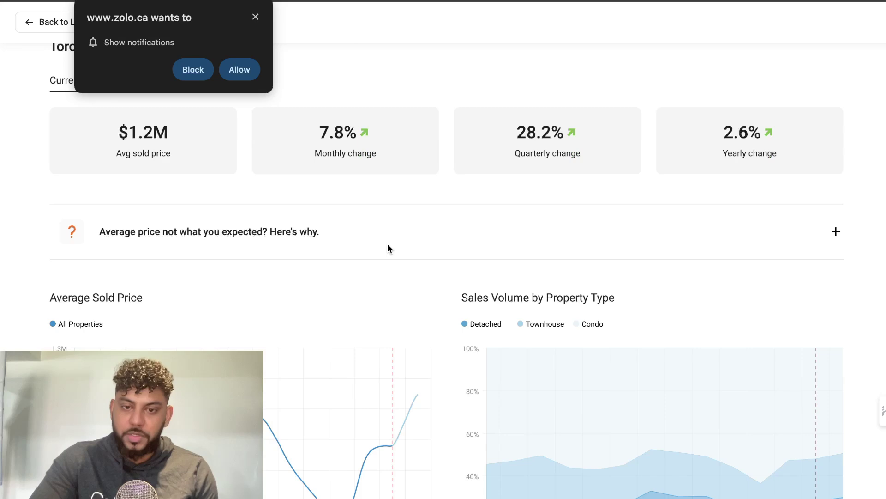
pyautogui.scroll(-10, 388, 248)
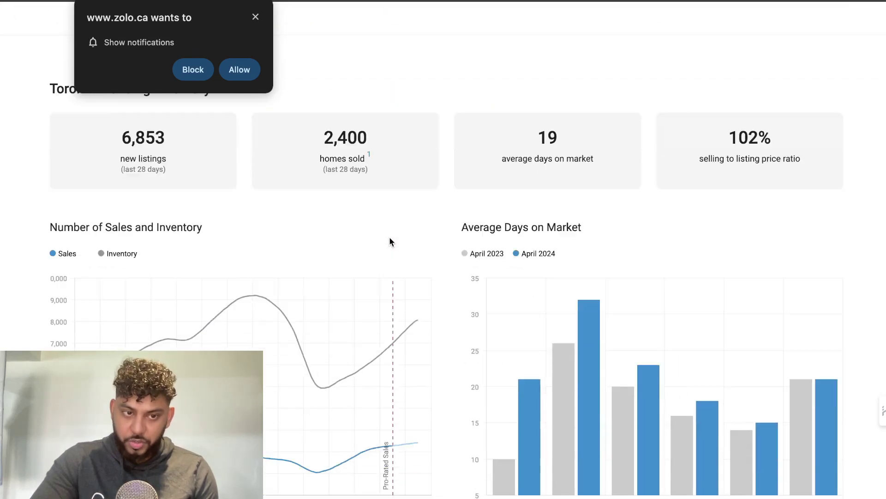
pyautogui.click(254, 16)
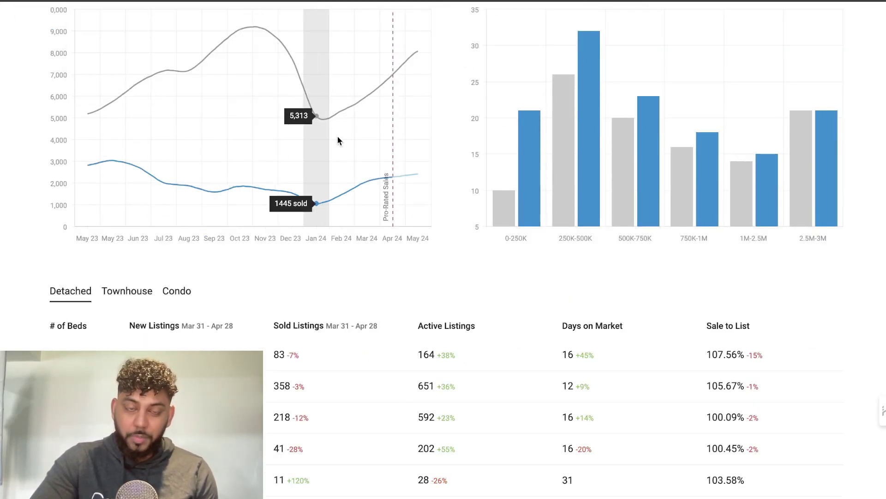
pyautogui.scroll(-7, 345, 182)
pyautogui.scroll(20, 345, 183)
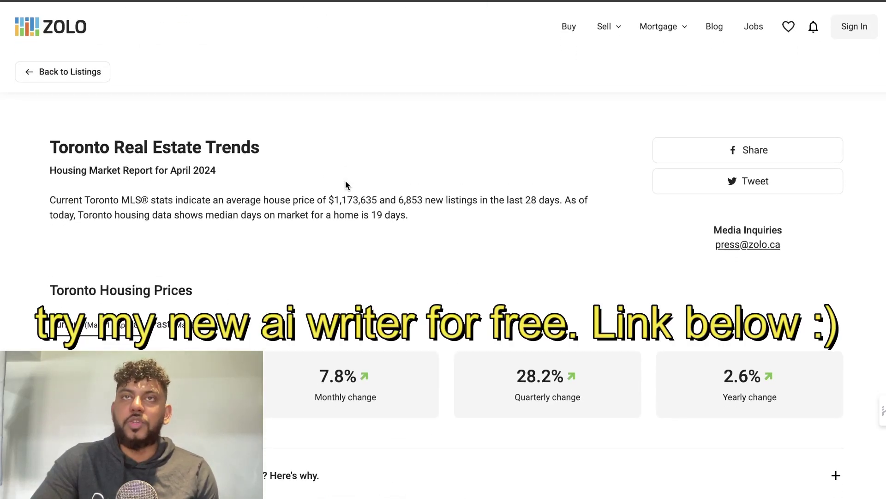
pyautogui.scroll(-12, 346, 185)
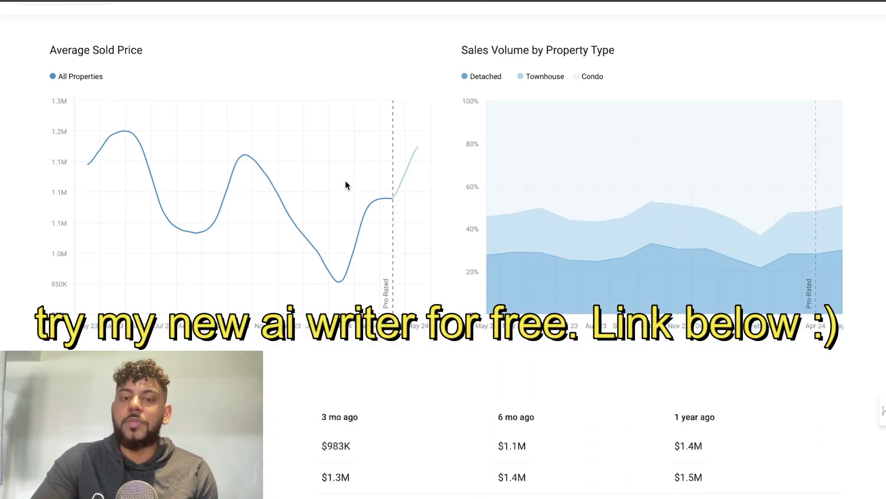
pyautogui.scroll(-20, 346, 181)
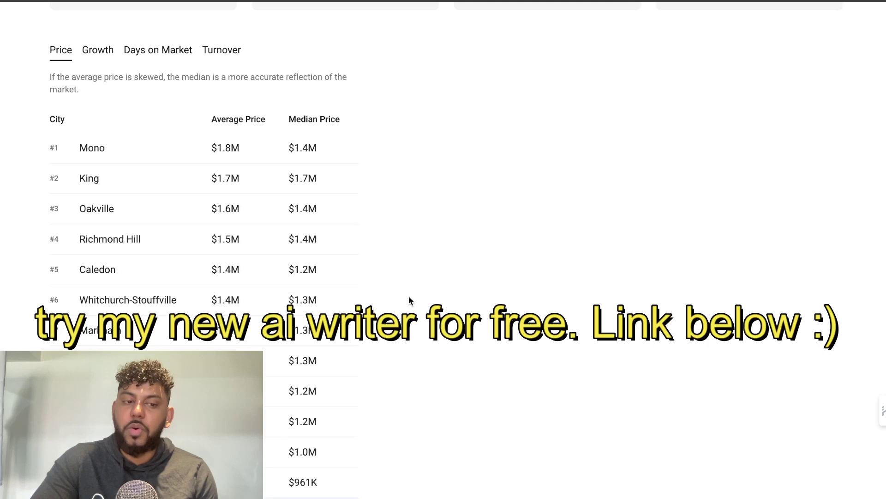
pyautogui.moveTo(386, 386); pyautogui.dragTo(272, 254)
pyautogui.scroll(20, 273, 249)
pyautogui.scroll(2, 271, 255)
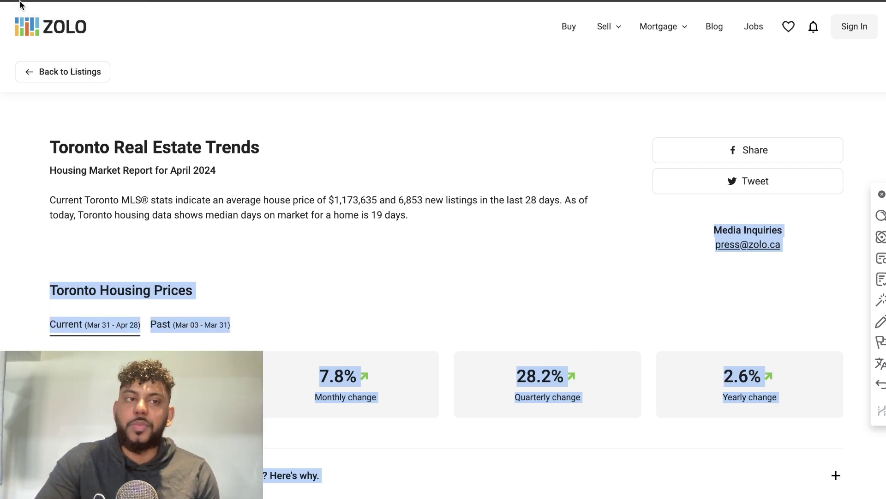
pyautogui.hotkey('alt', 'Left')
pyautogui.scroll(-2, 339, 237)
pyautogui.scroll(-3, 340, 238)
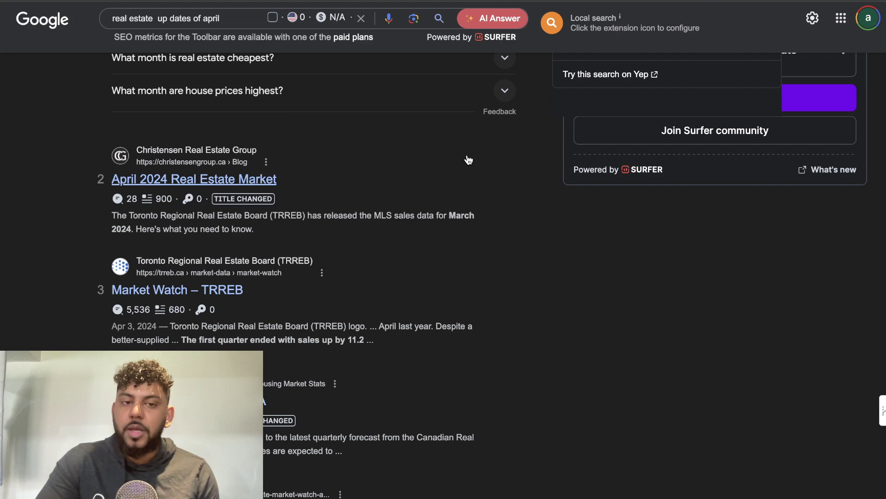
# Scroll up and down through the Google results for the April real estate query
pyautogui.scroll(5, 469, 160)
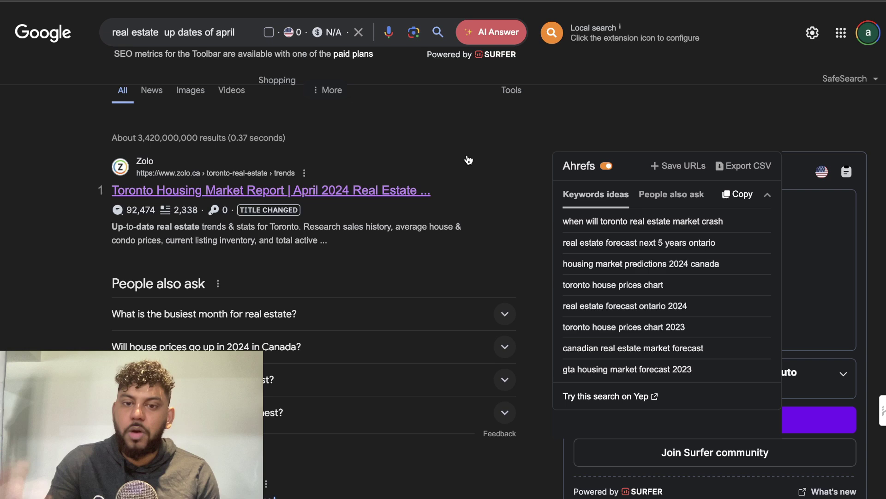
pyautogui.scroll(-7, 469, 160)
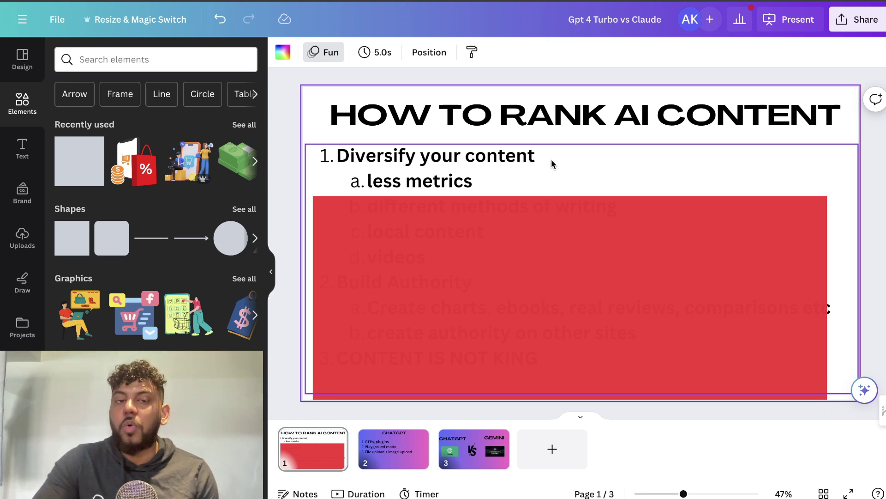
# Drag the red cover lower to uncover 'b. different methods of writing' and adjust its position
pyautogui.moveTo(508, 234); pyautogui.dragTo(506, 253)
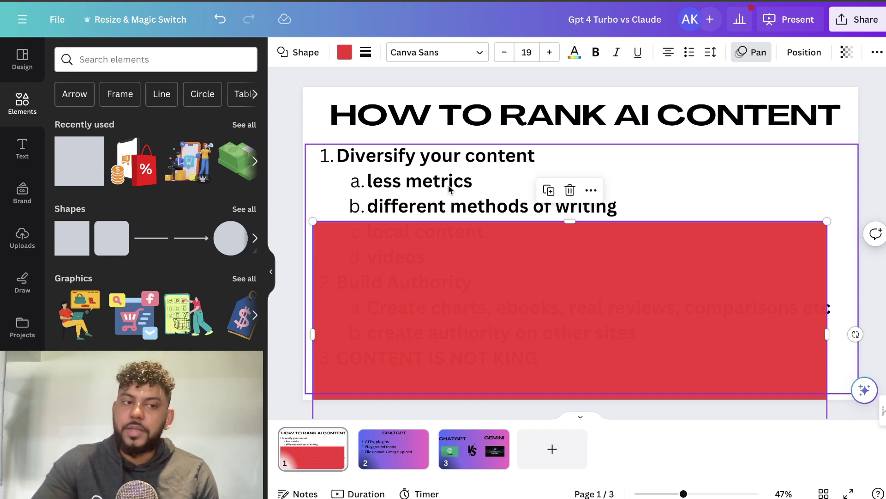
pyautogui.moveTo(431, 243)
pyautogui.mouseDown()
pyautogui.moveTo(432, 251)
pyautogui.moveTo(436, 243)
pyautogui.mouseUp()
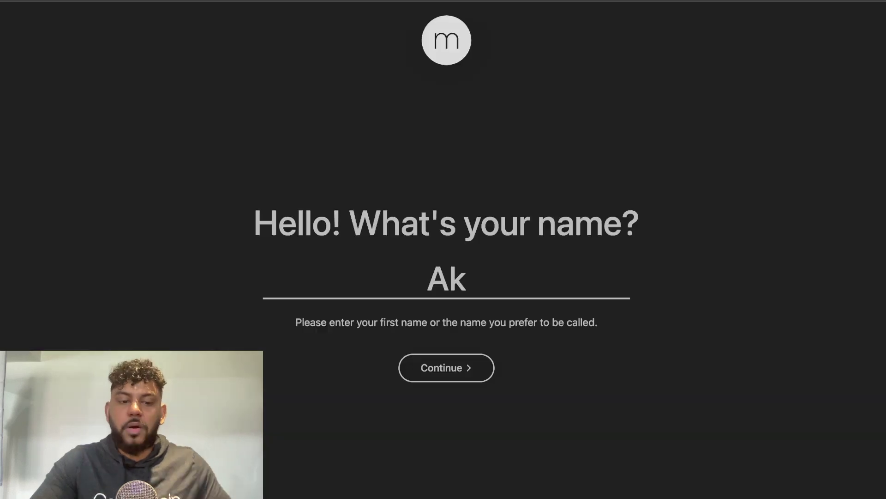
# Load the WordRocket website from the address bar and go to its Sign In page
pyautogui.press('super+l')
pyautogui.write('play')
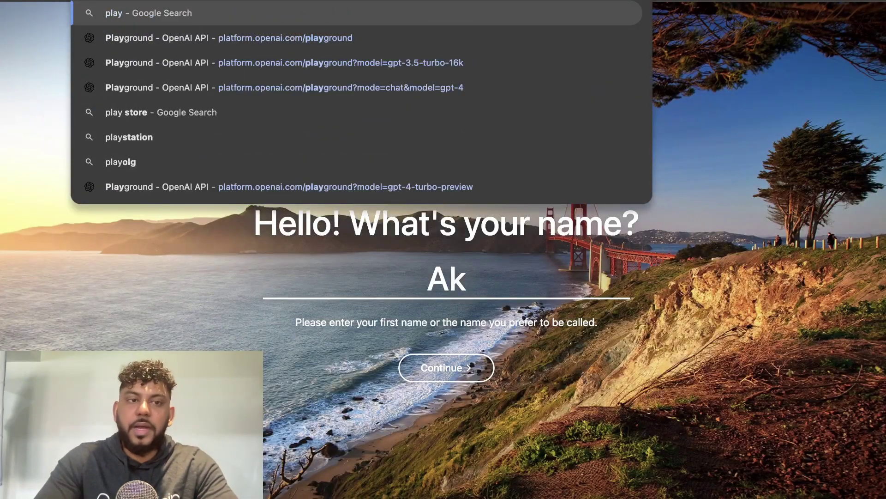
pyautogui.write('y')
pyautogui.press('Return')
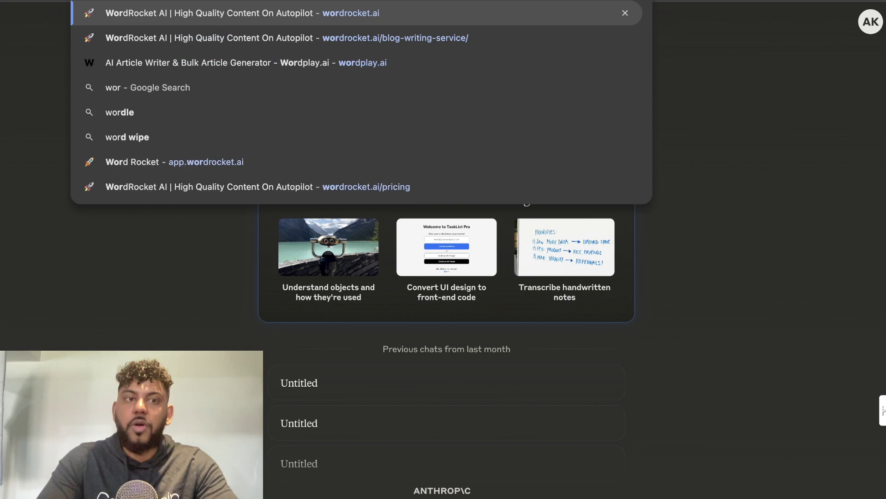
pyautogui.press('Return')
pyautogui.click(813, 30)
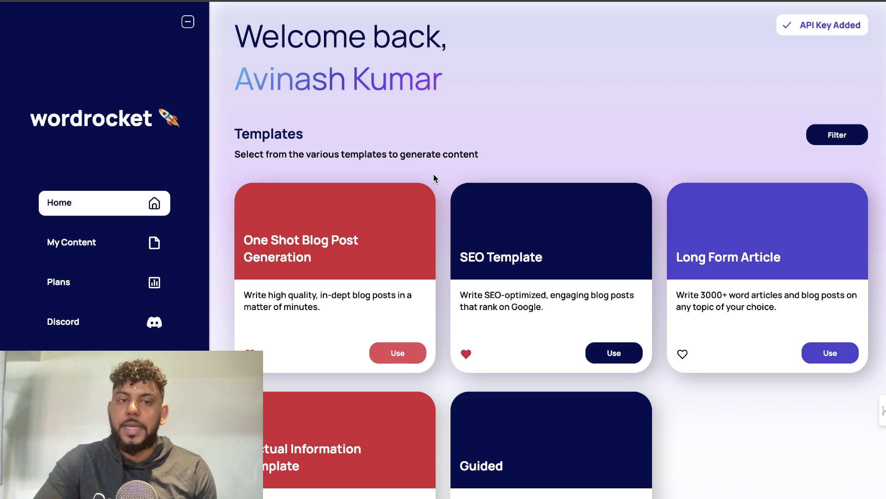
pyautogui.click(357, 224)
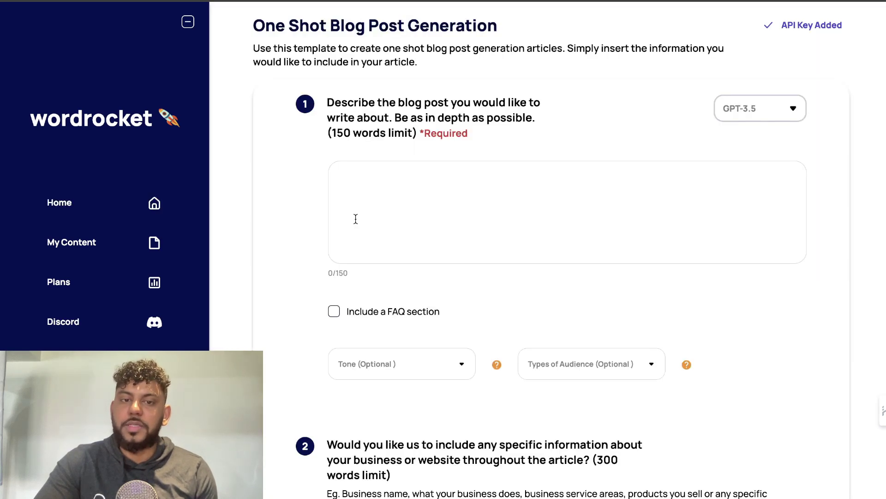
pyautogui.click(156, 203)
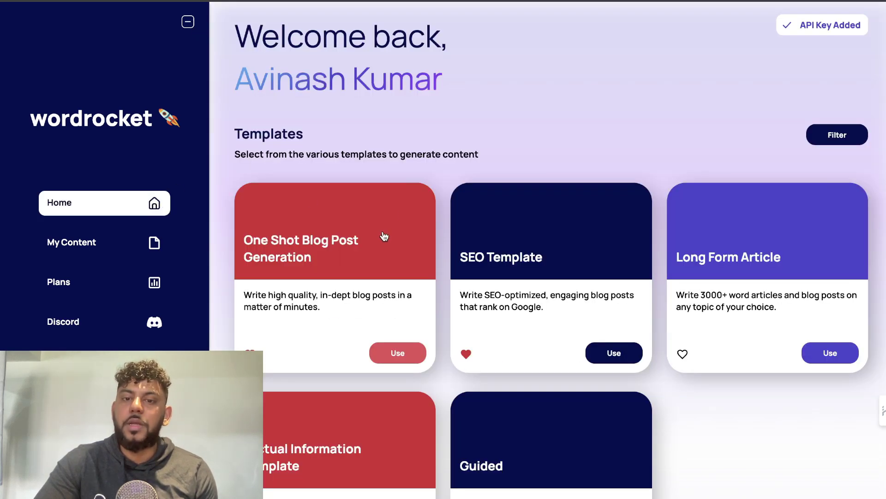
pyautogui.scroll(-2, 382, 235)
pyautogui.click(412, 265)
pyautogui.scroll(2, 384, 140)
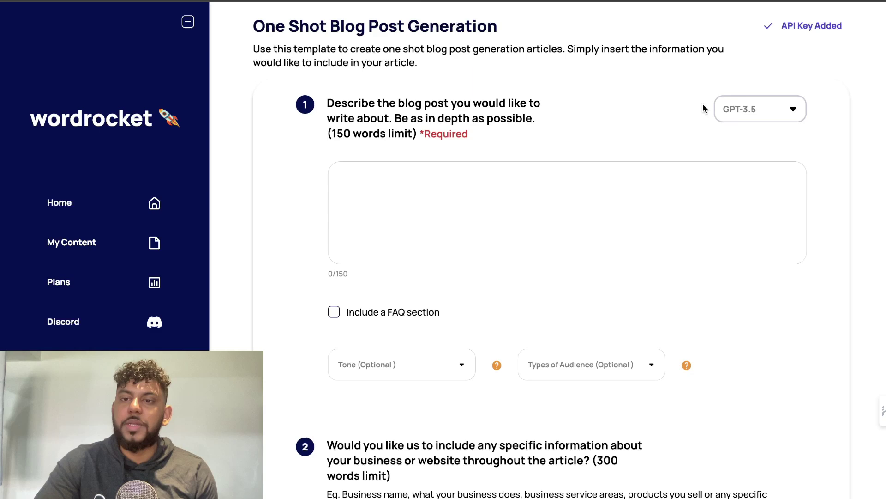
pyautogui.click(738, 108)
pyautogui.click(743, 135)
pyautogui.click(492, 187)
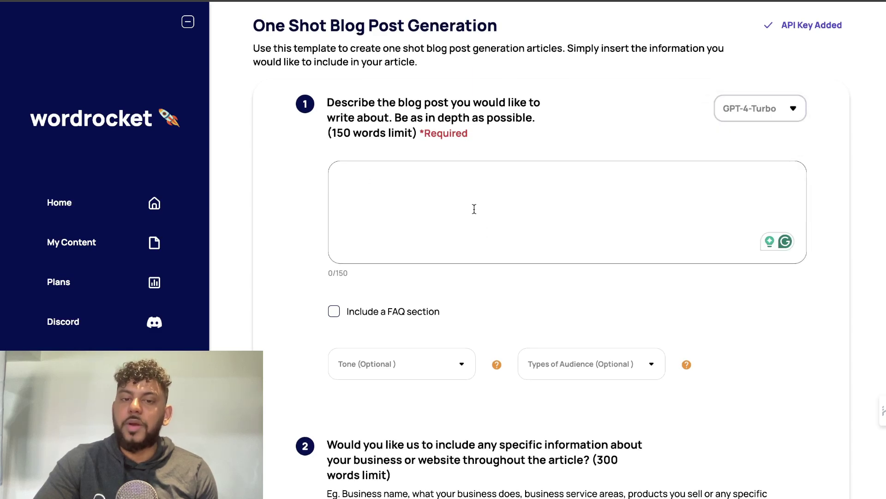
pyautogui.scroll(-15, 675, 411)
pyautogui.scroll(15, 736, 340)
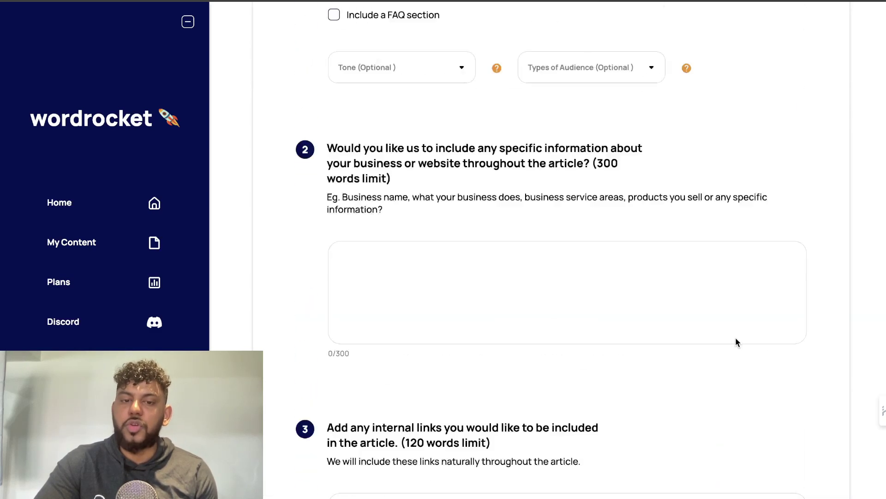
pyautogui.click(157, 210)
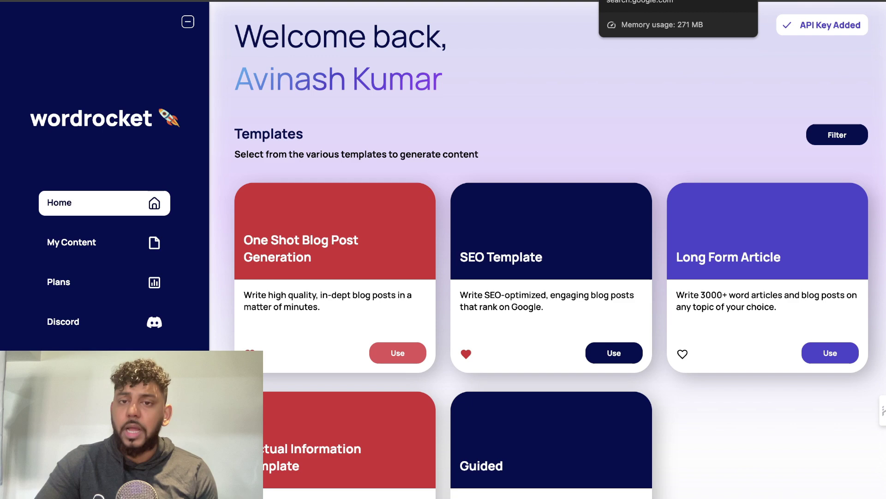
# Back in Canva, slide the red cover down until 'c. local content' is visible
pyautogui.click(582, 1)
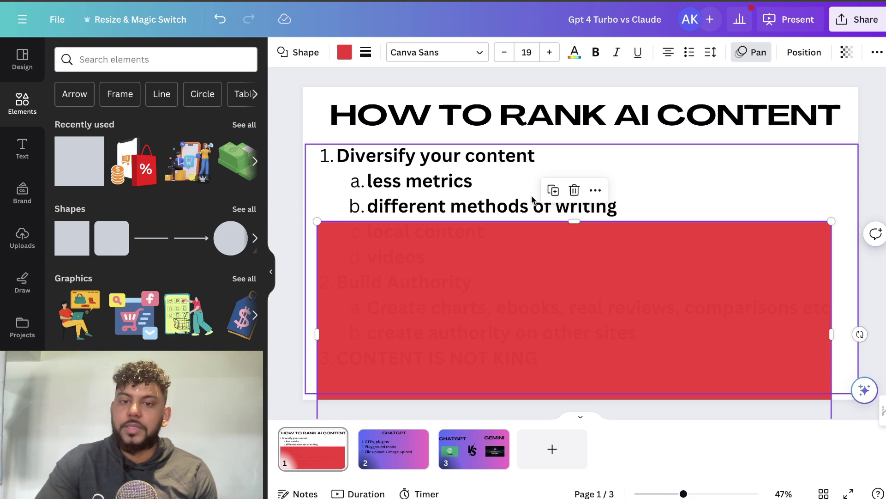
pyautogui.moveTo(556, 264); pyautogui.dragTo(555, 286)
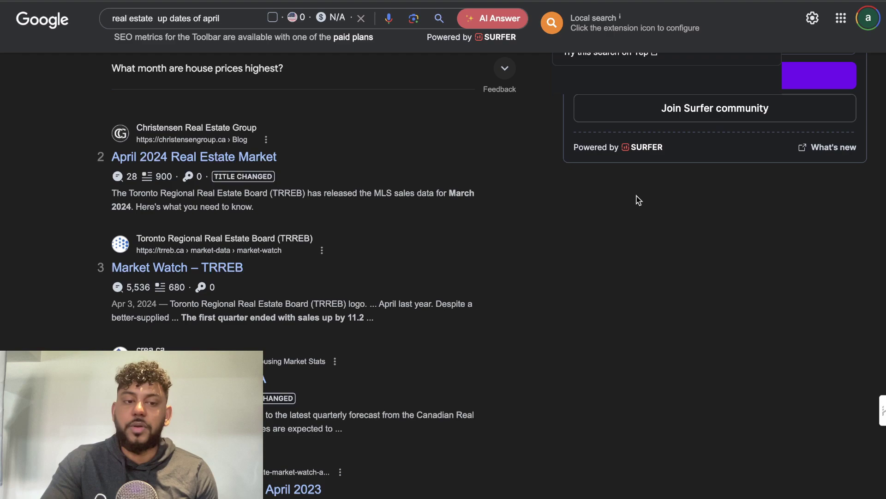
# Scroll up and down through the Google results for April real estate updates
pyautogui.scroll(5, 392, 201)
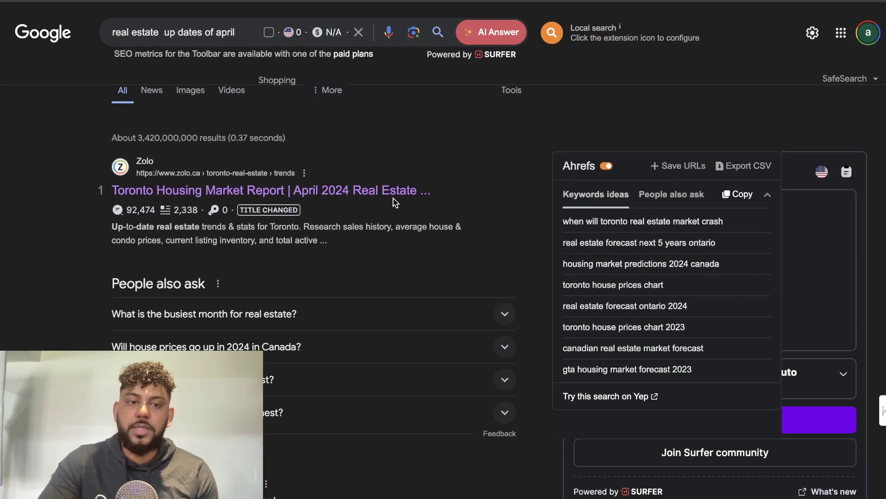
pyautogui.scroll(-5, 395, 202)
pyautogui.scroll(5, 392, 200)
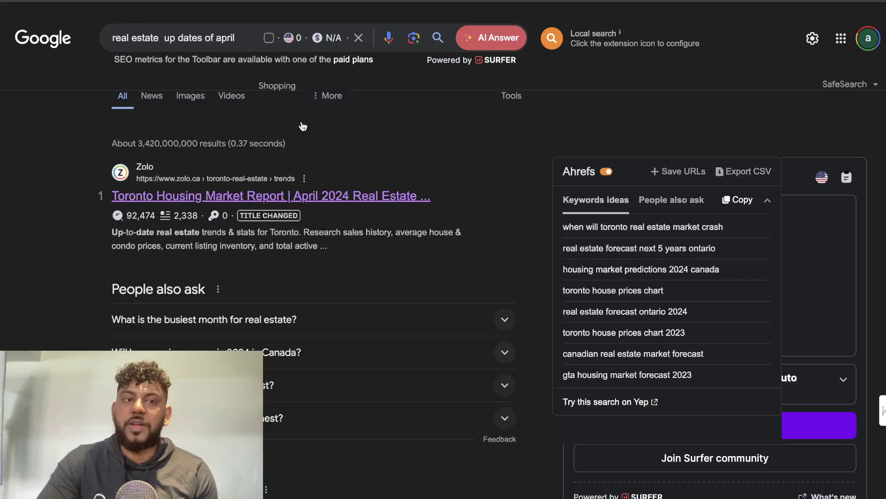
pyautogui.scroll(-1, 302, 126)
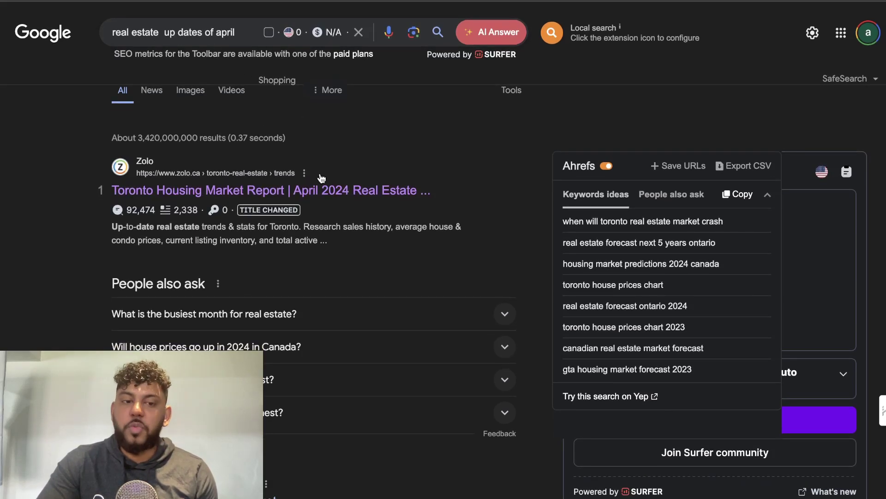
pyautogui.scroll(-10, 321, 175)
pyautogui.scroll(-4, 423, 253)
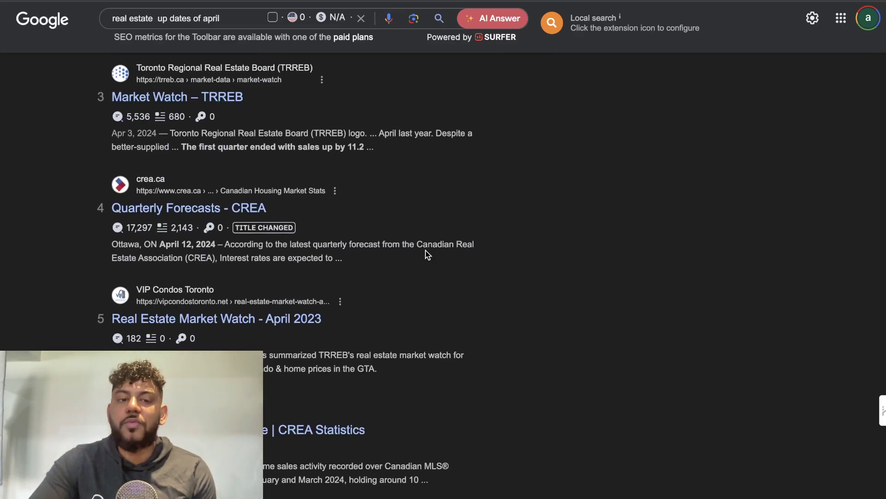
pyautogui.scroll(-7, 427, 254)
pyautogui.scroll(-2, 439, 248)
pyautogui.scroll(20, 440, 248)
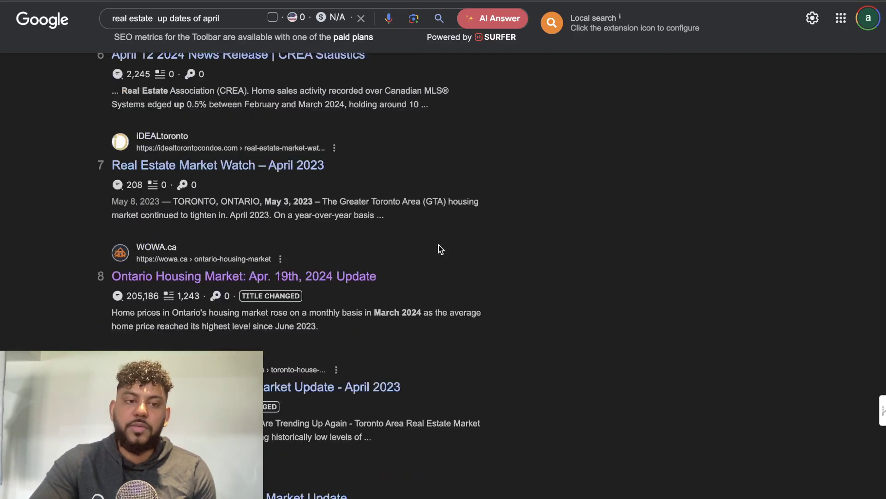
pyautogui.scroll(-7, 463, 243)
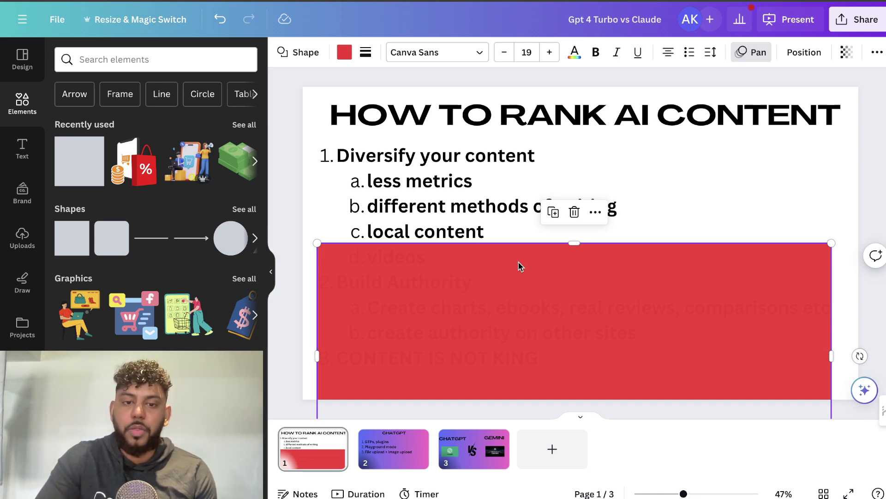
# Lower the red cover in three moves to uncover 'd. videos', '2. Build Authority' and its 'a' sub-tip
pyautogui.moveTo(519, 267); pyautogui.dragTo(518, 293)
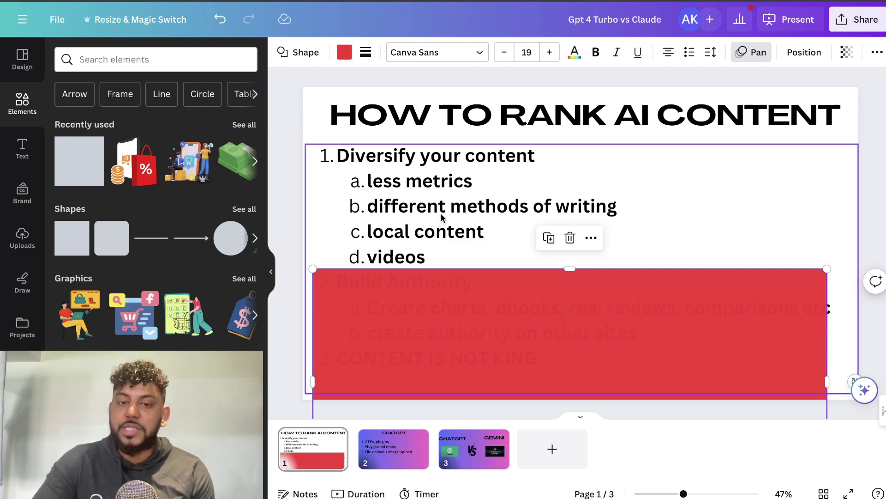
pyautogui.moveTo(403, 287); pyautogui.dragTo(411, 320)
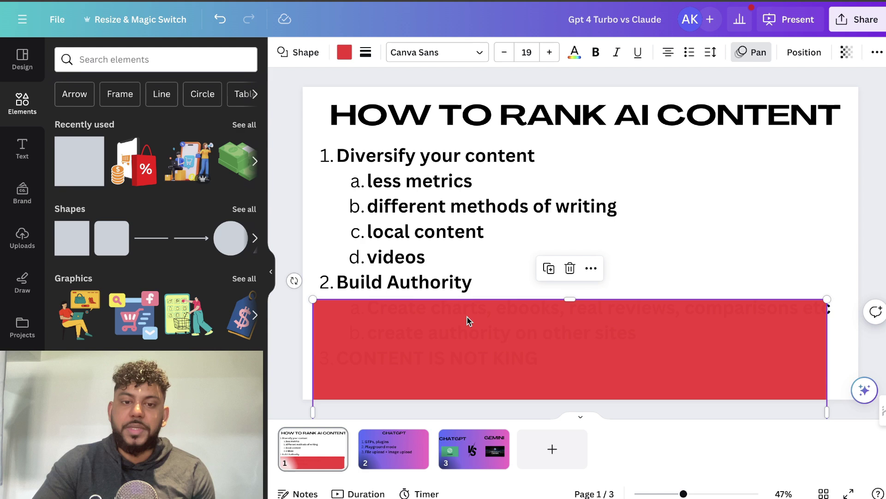
pyautogui.moveTo(433, 323); pyautogui.dragTo(433, 347)
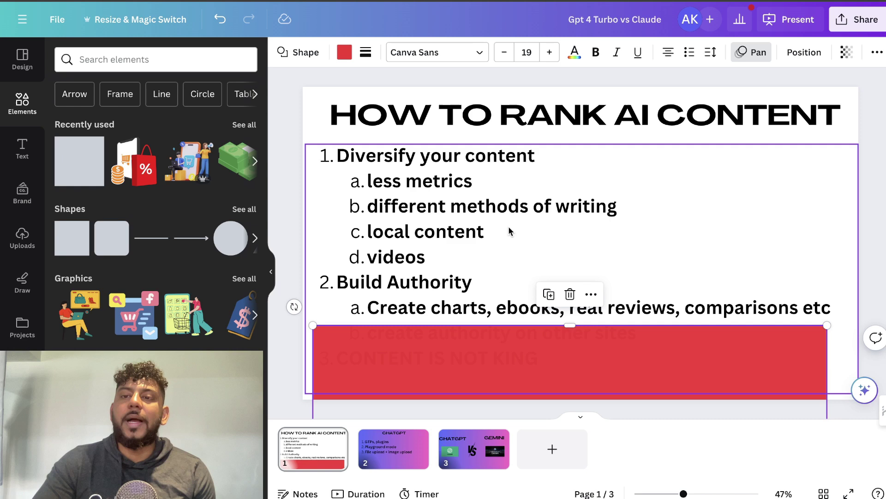
# Drag the red cover down twice to show 'b. create authority on other sites' and '3. CONTENT IS NOT KING'
pyautogui.click(814, 20)
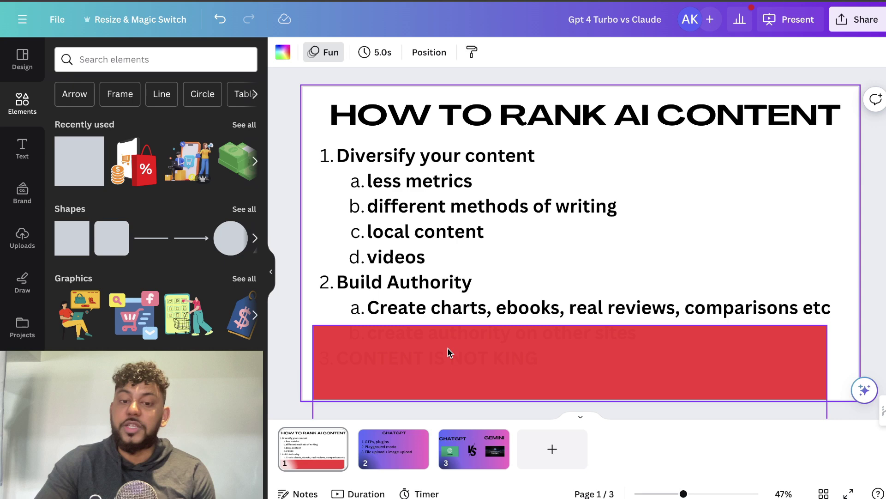
pyautogui.moveTo(448, 353); pyautogui.dragTo(450, 373)
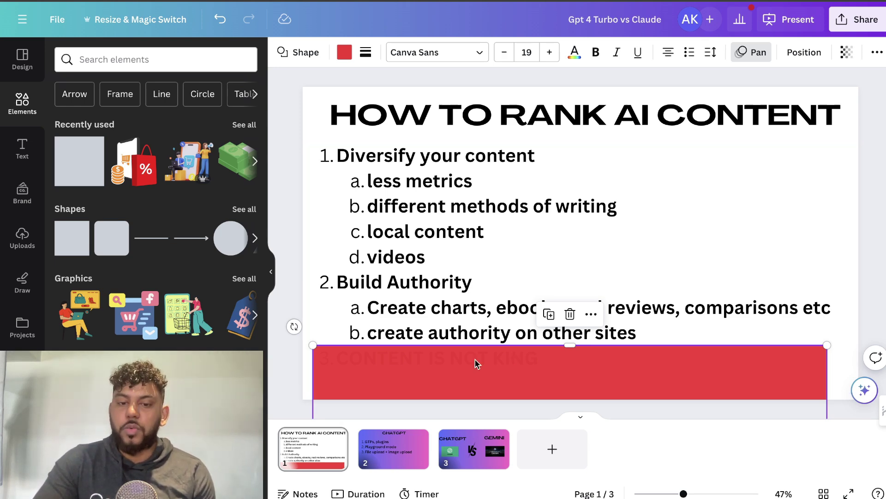
pyautogui.moveTo(463, 382); pyautogui.dragTo(461, 409)
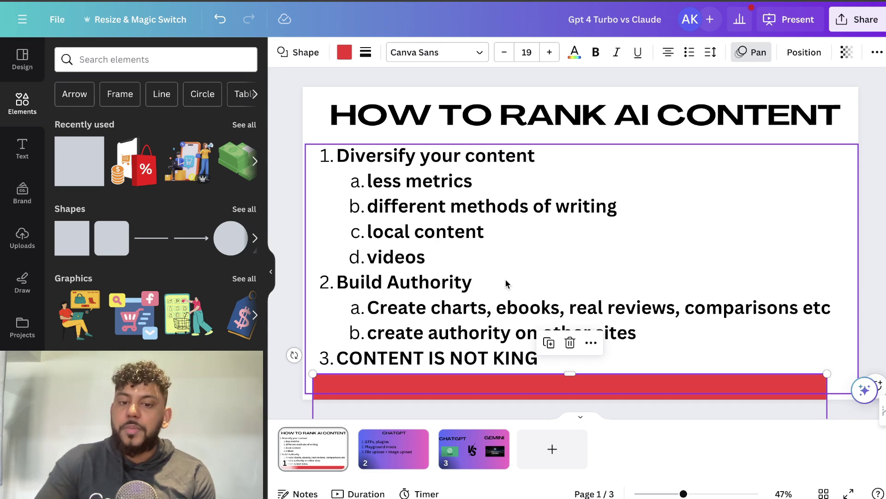
# Nudge the red bar slightly lower and shorten it by dragging its top edge down
pyautogui.moveTo(493, 384); pyautogui.dragTo(489, 391)
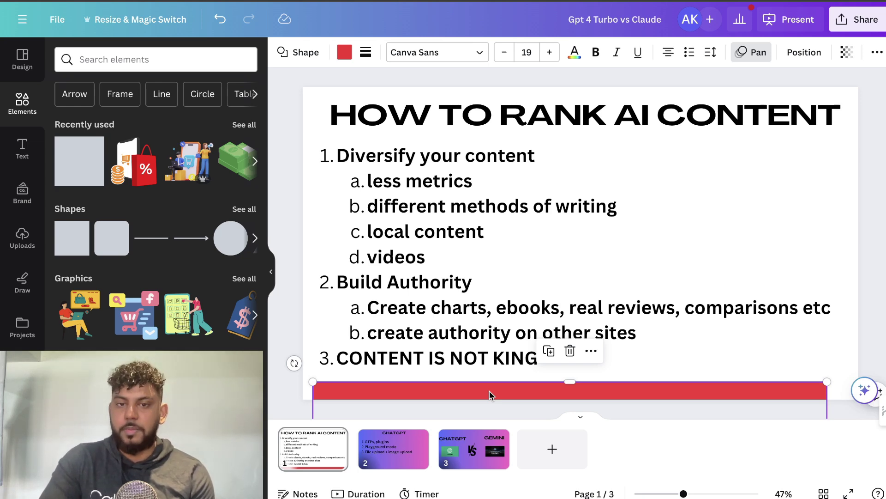
pyautogui.moveTo(501, 382); pyautogui.dragTo(500, 388)
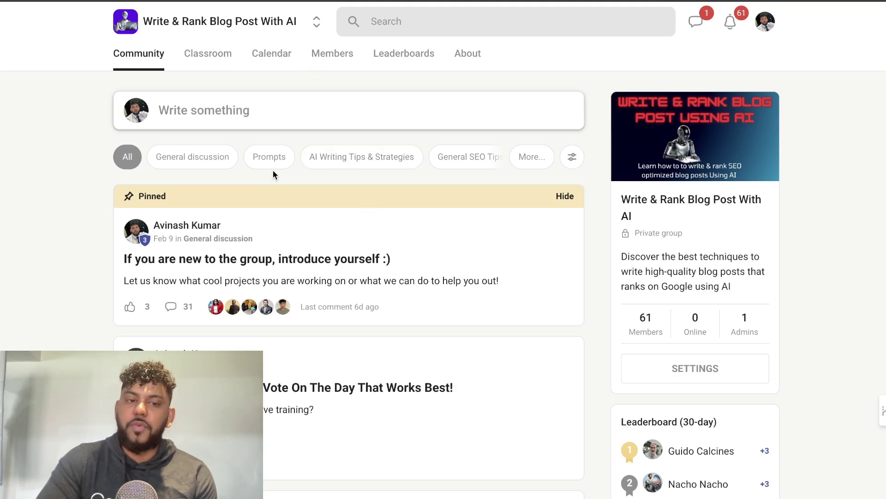
# Switch from the Skool community feed to the WordRocket 'Generate High Quality Content on Autopilot' page
pyautogui.scroll(-1, 277, 162)
pyautogui.scroll(1, 283, 151)
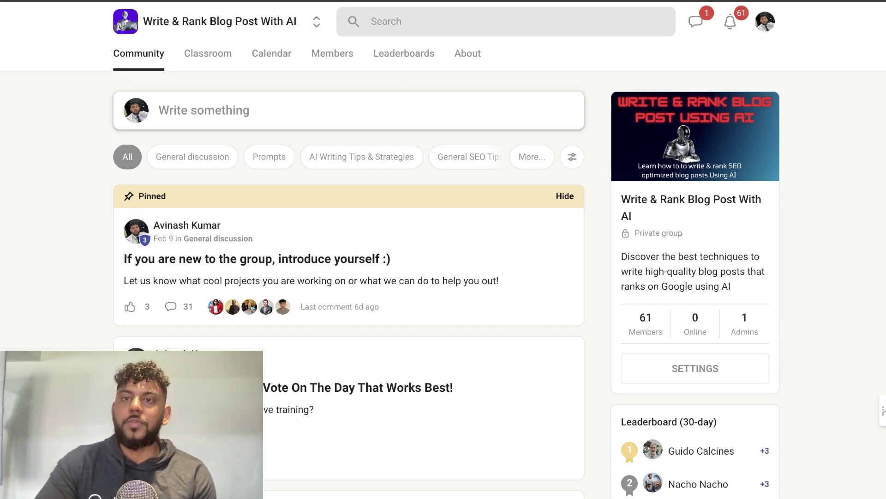
pyautogui.click(693, 1)
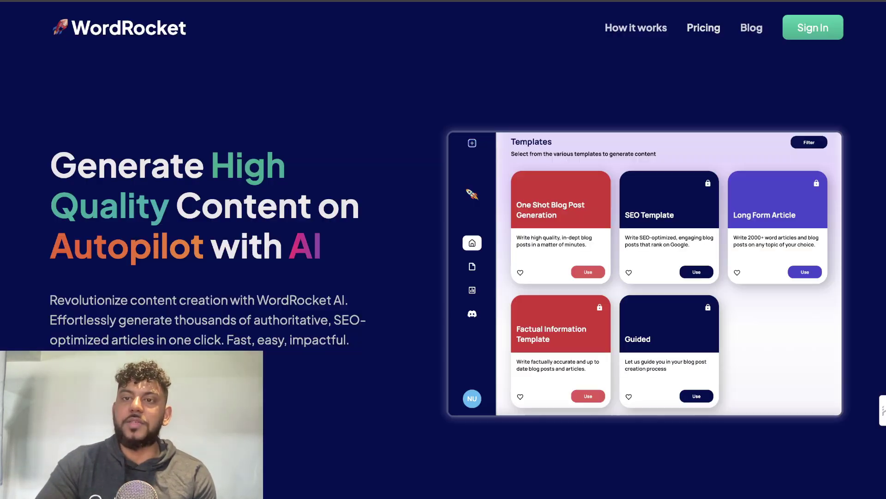